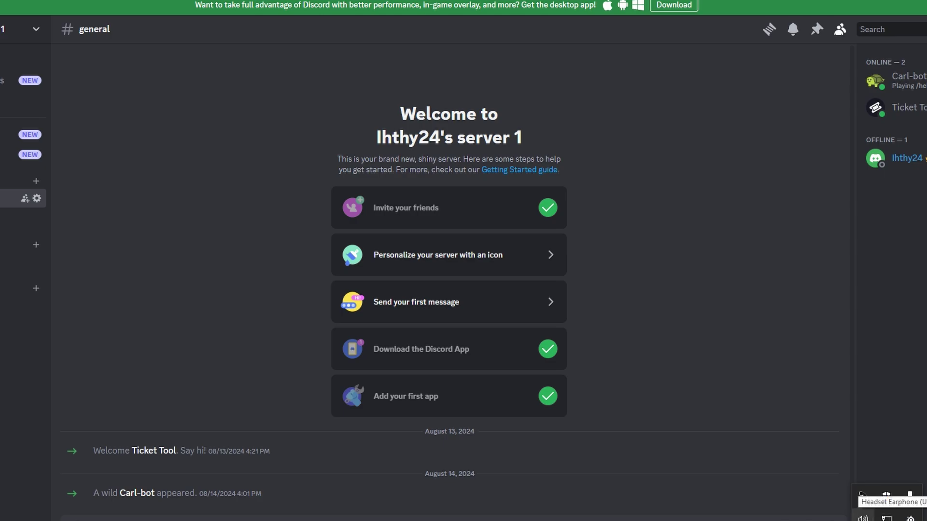
Step: Check the system sound options, then open Discord's Voice & Video settings showing Default output device
right_click(863, 517)
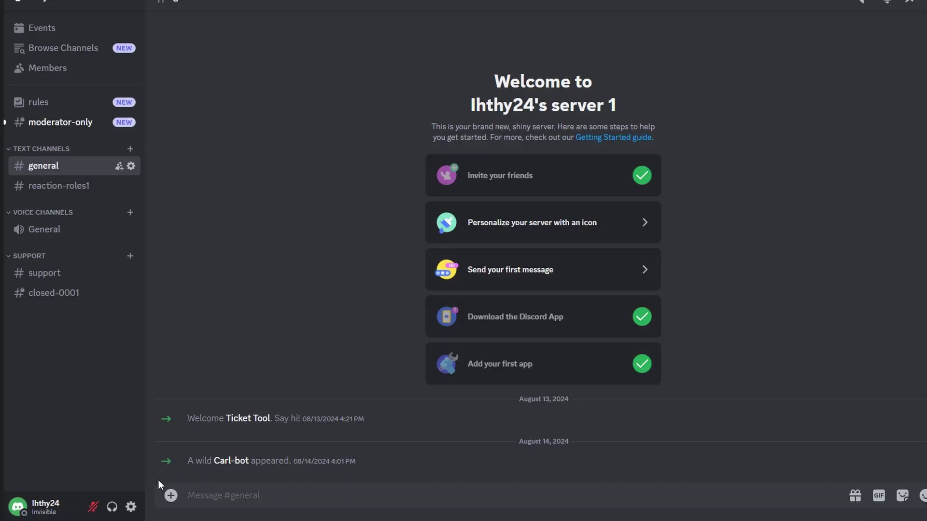
left_click(130, 507)
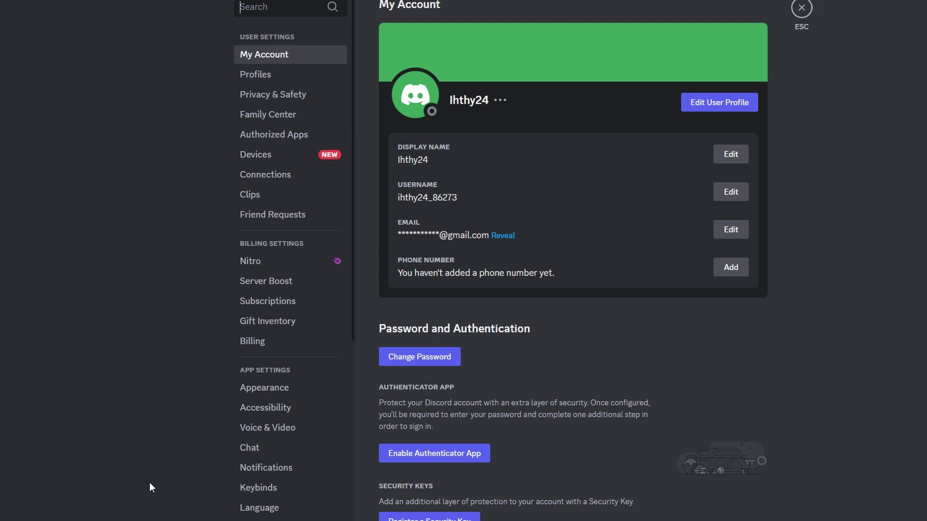
left_click(269, 429)
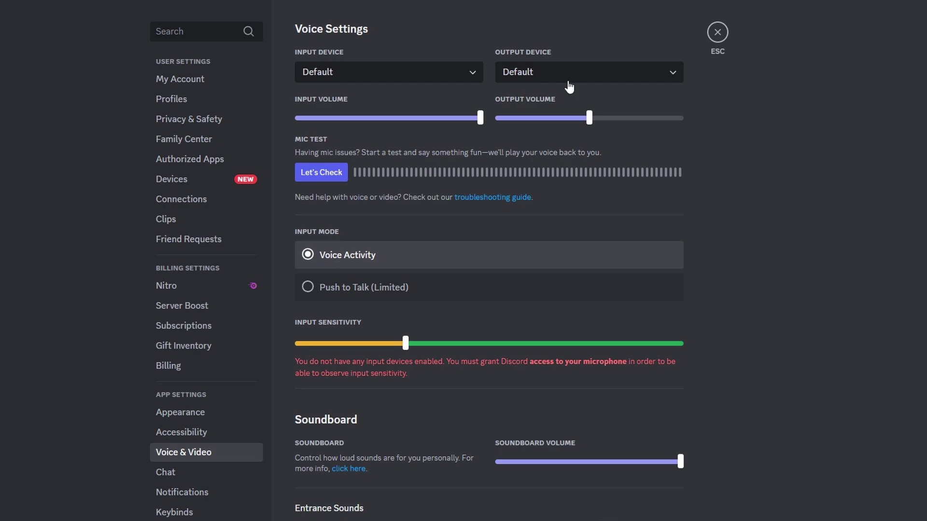
scroll(564, 199, "down", 1)
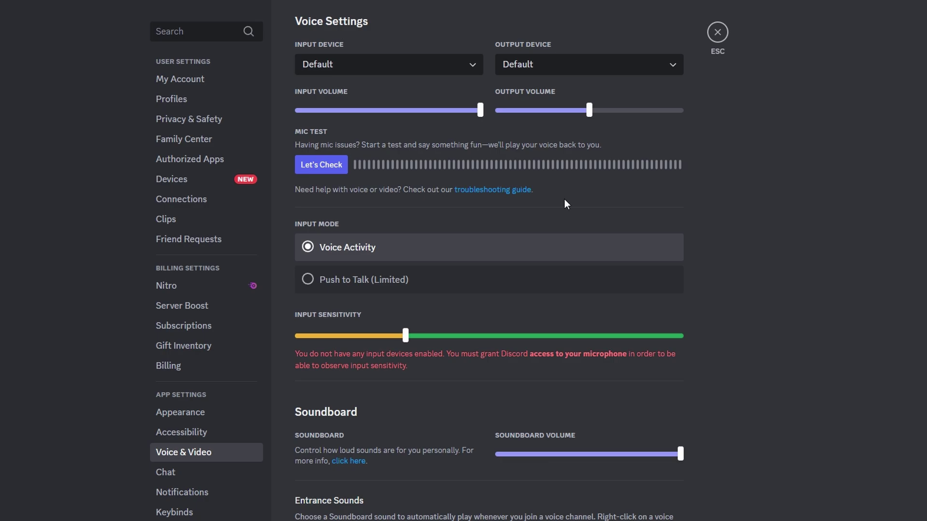
scroll(564, 200, "down", 2)
scroll(564, 199, "up", 3)
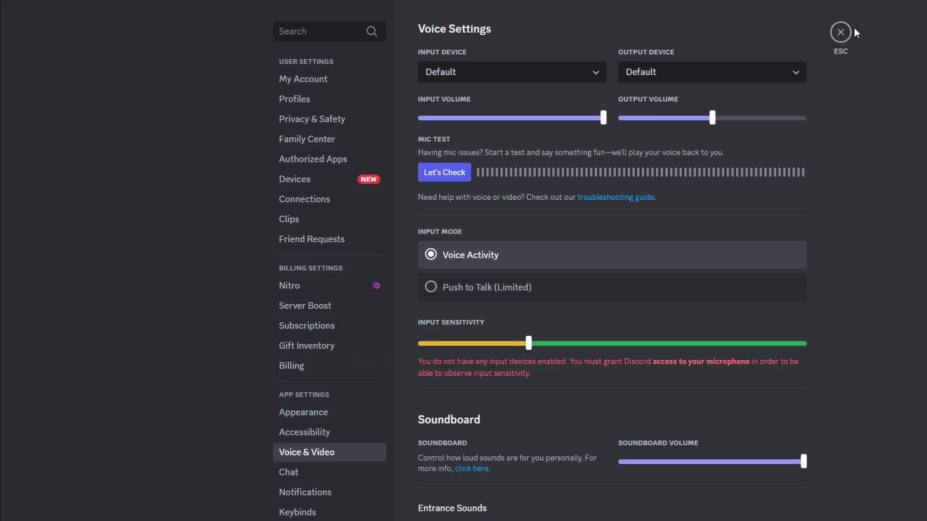
Step: Exit User Settings to get back to the server's #general channel
left_click(849, 32)
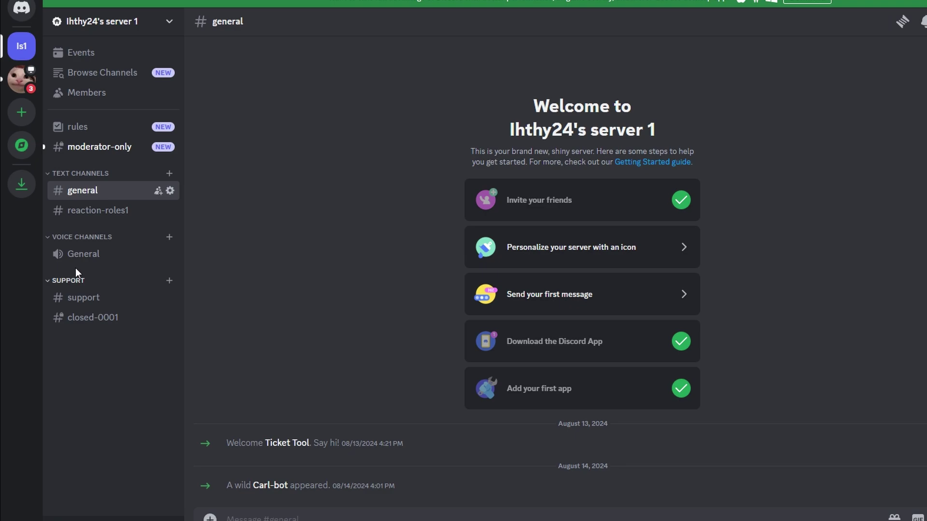